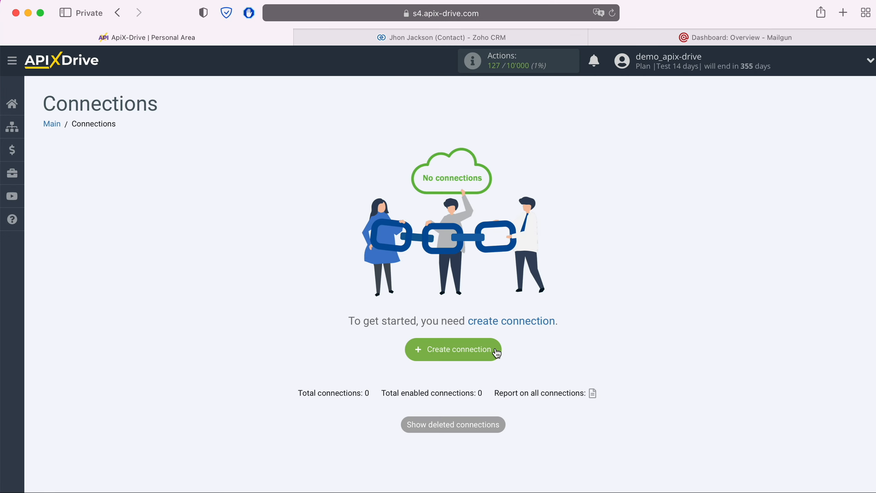
Create a new connection with Zoho CRM as the data source system.
left_click(497, 351)
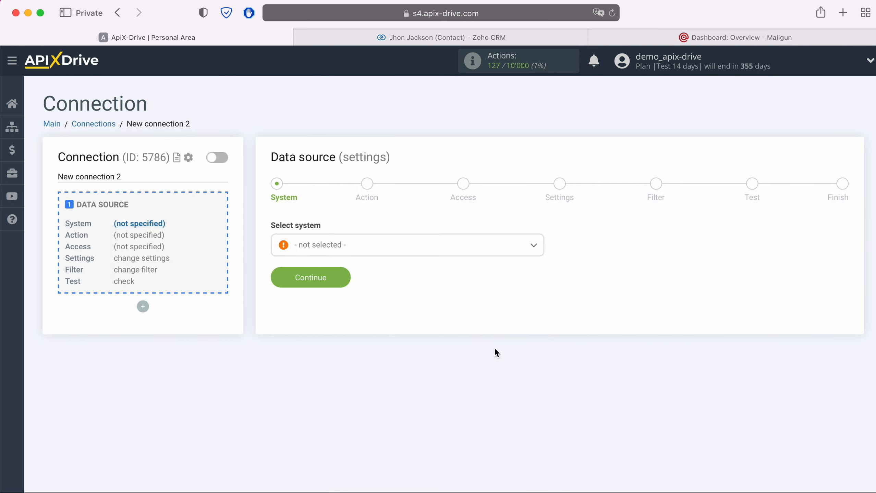
left_click(434, 251)
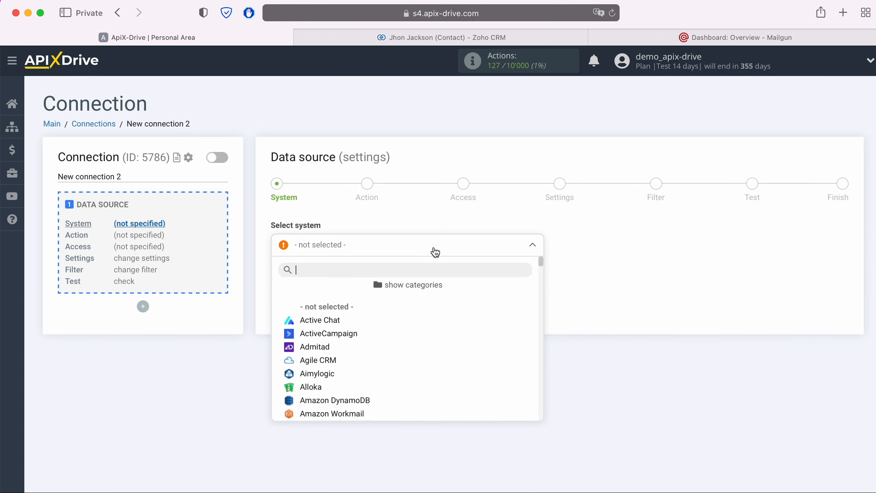
scroll(438, 337, "down", 15)
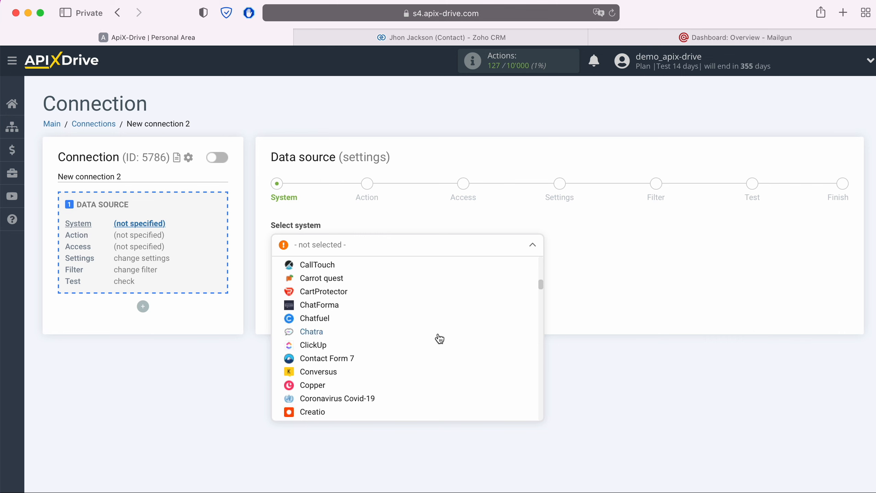
scroll(439, 339, "down", 20)
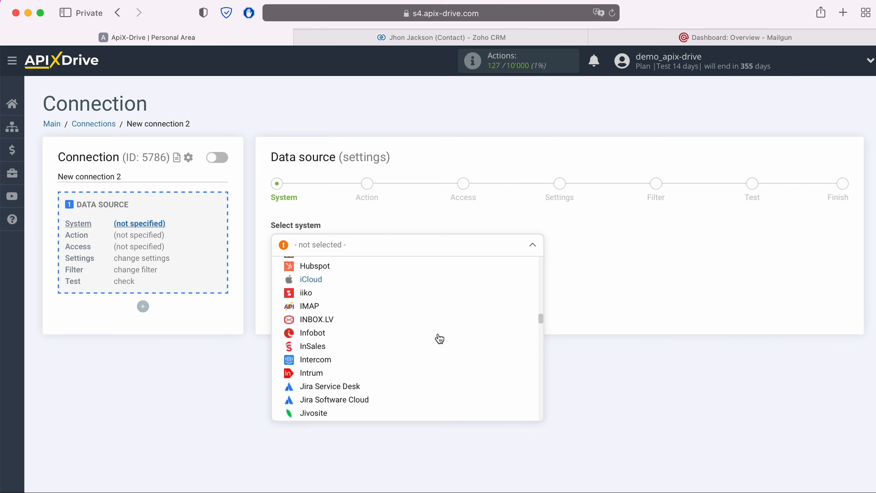
scroll(439, 339, "down", 20)
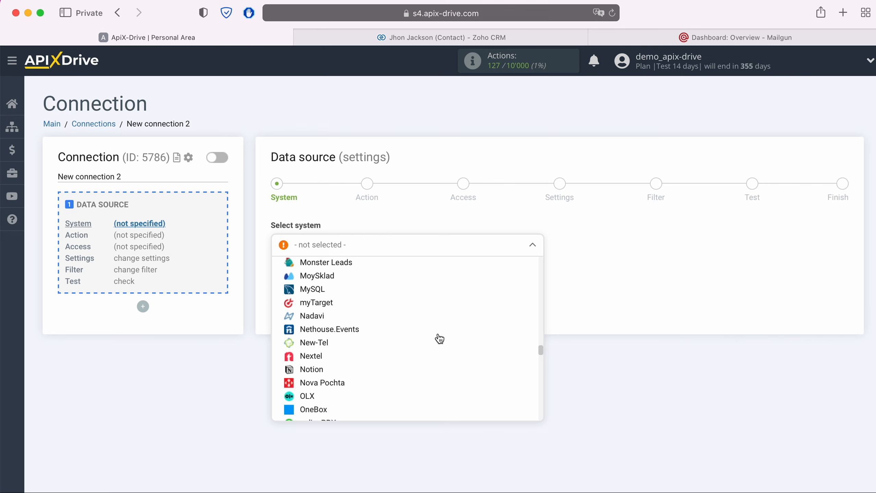
scroll(440, 339, "down", 20)
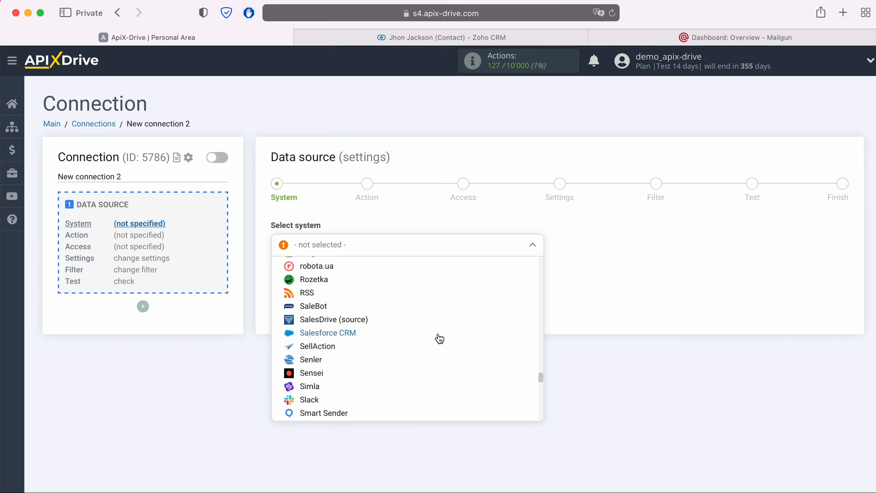
scroll(440, 339, "down", 20)
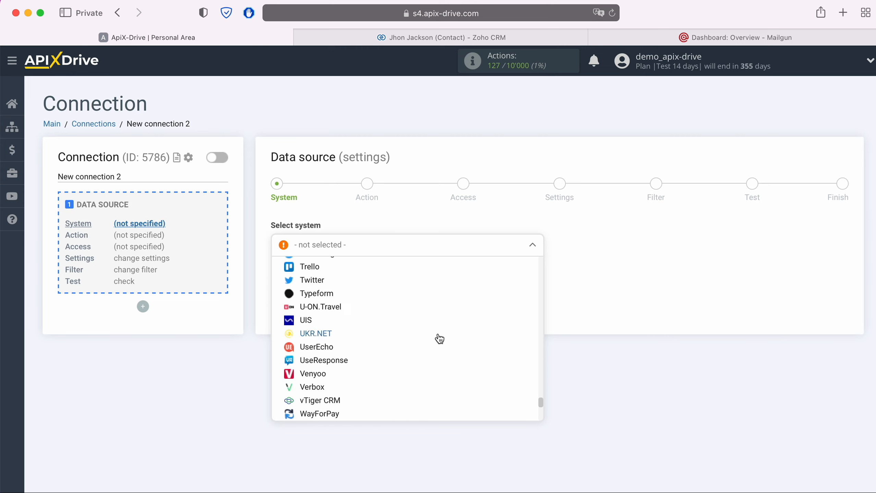
scroll(439, 339, "down", 5)
left_click(311, 416)
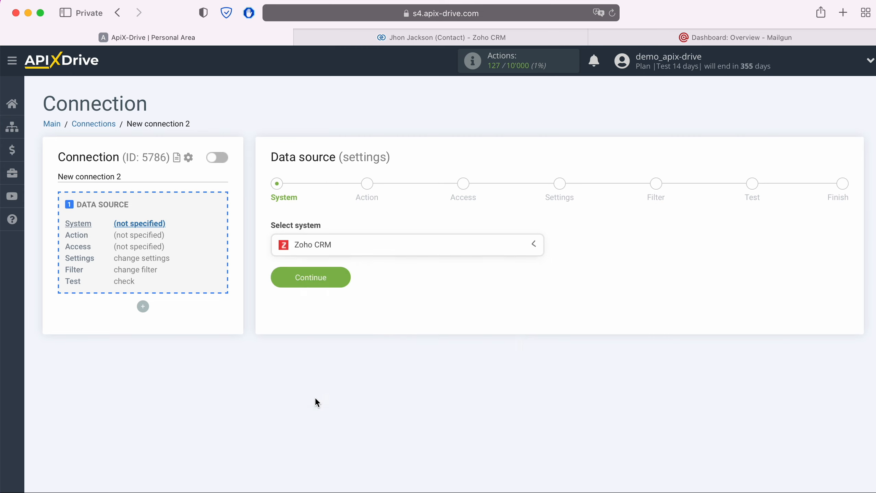
left_click(337, 279)
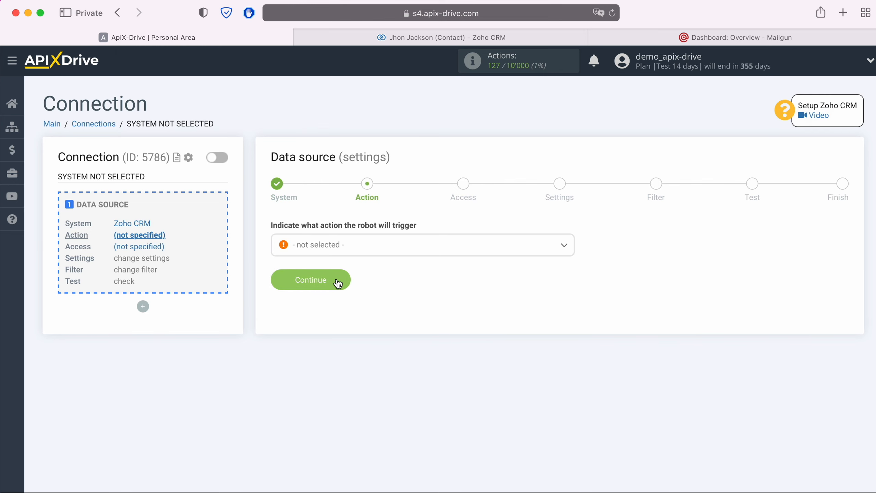
Set the Zoho CRM trigger action to Get Contacts (new).
left_click(364, 251)
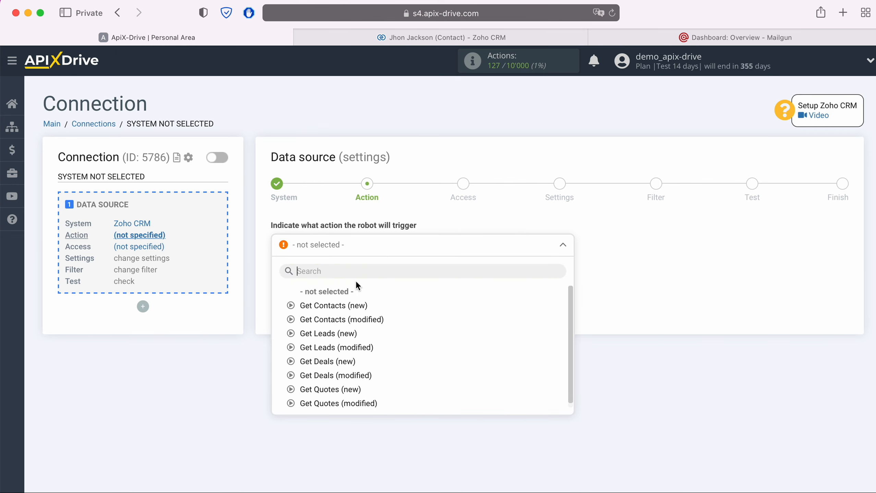
left_click(346, 306)
left_click(345, 281)
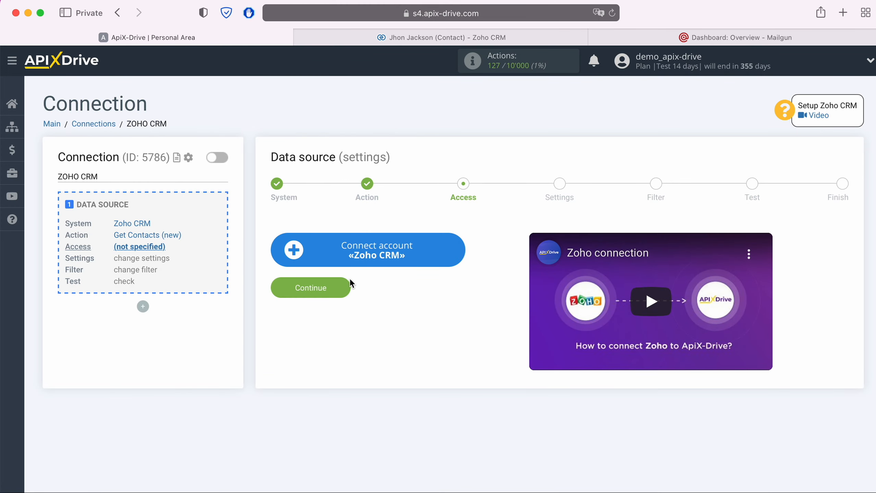
Sign in to Zoho with the account e-mail and saved password, then grant ApiX Drive access.
left_click(453, 251)
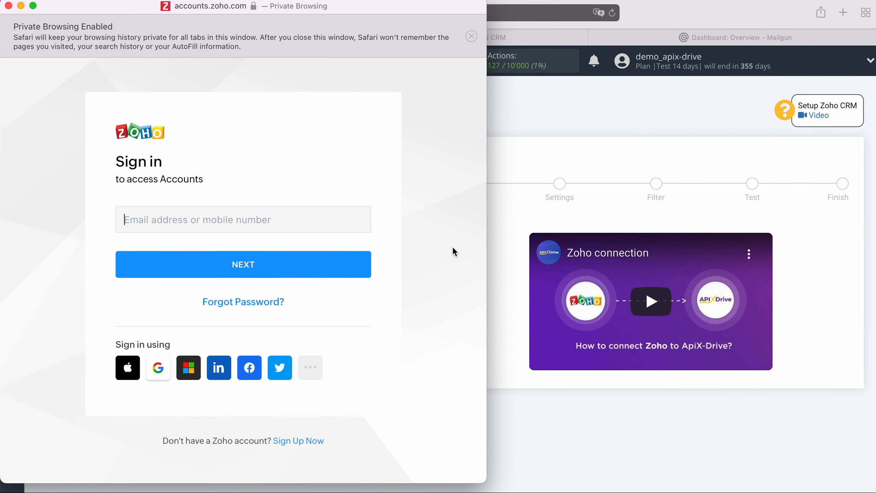
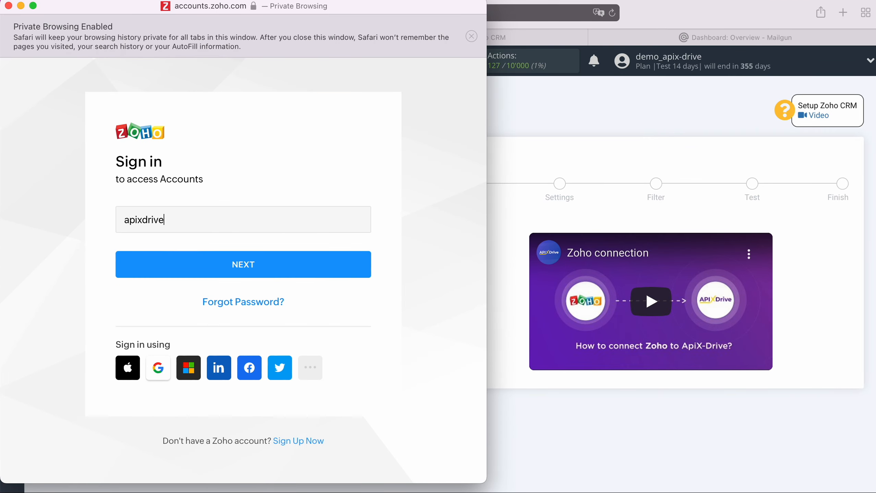
left_click(354, 263)
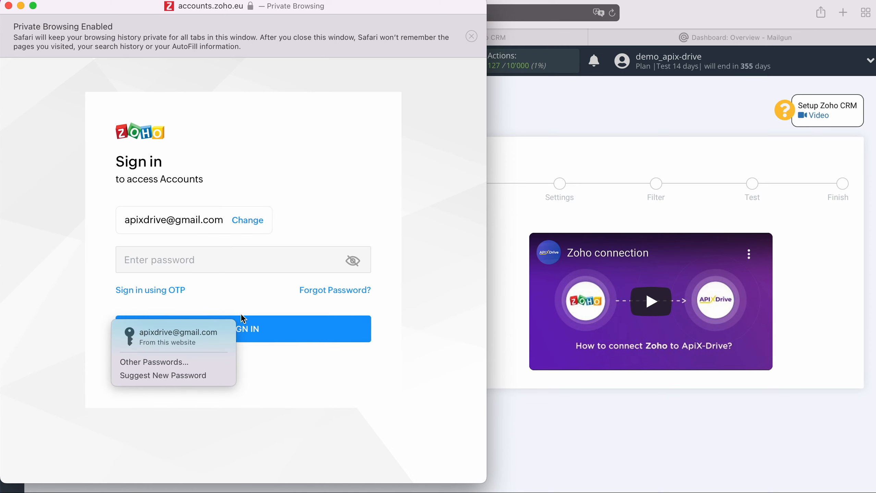
left_click(225, 330)
left_click(266, 332)
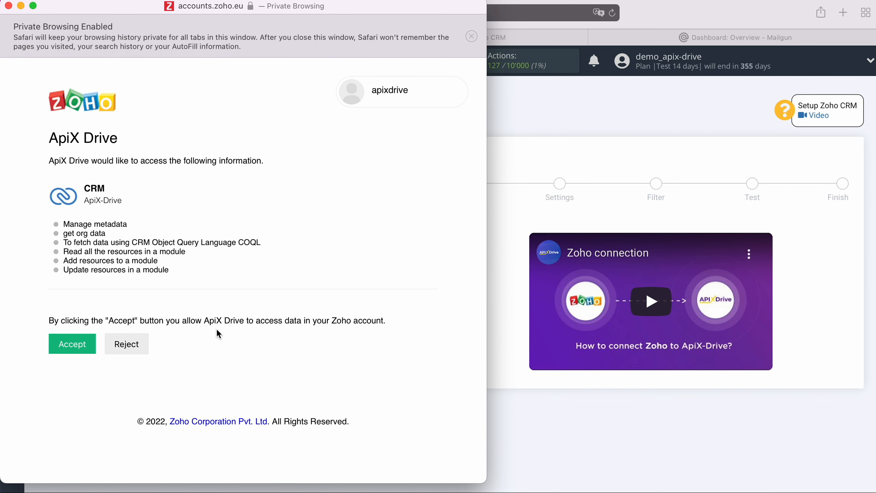
left_click(85, 340)
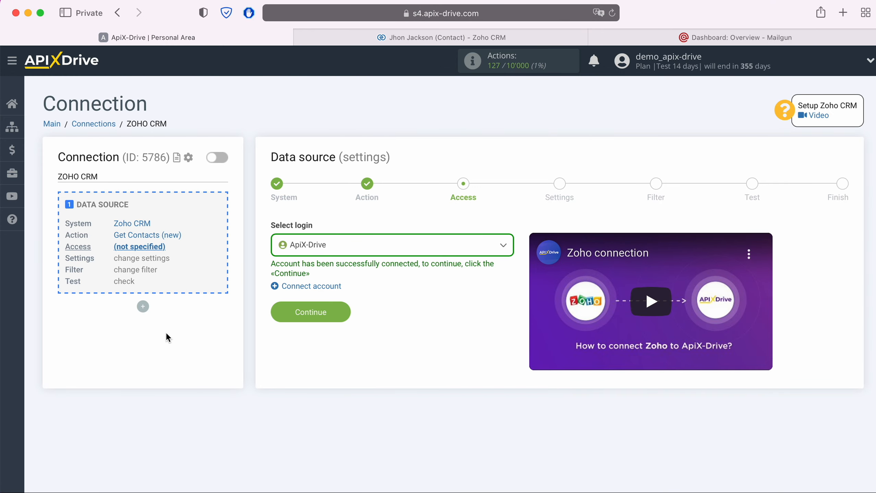
Select the ApiX-Drive login, skip Settings and Filter, review test contacts and finish the source.
left_click(384, 247)
left_click(327, 321)
left_click(328, 321)
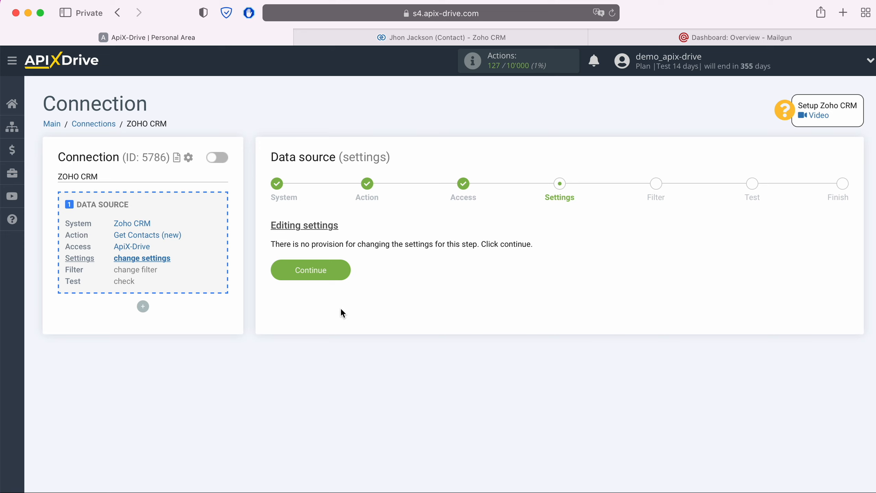
left_click(342, 266)
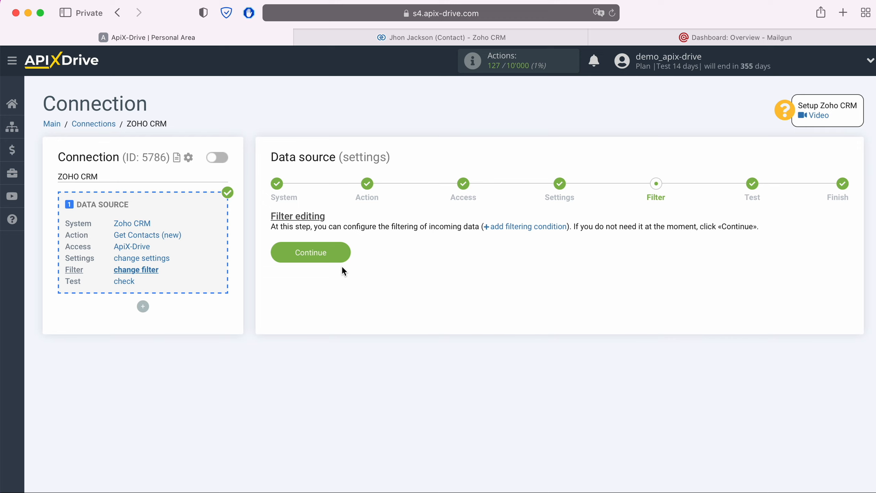
left_click(343, 251)
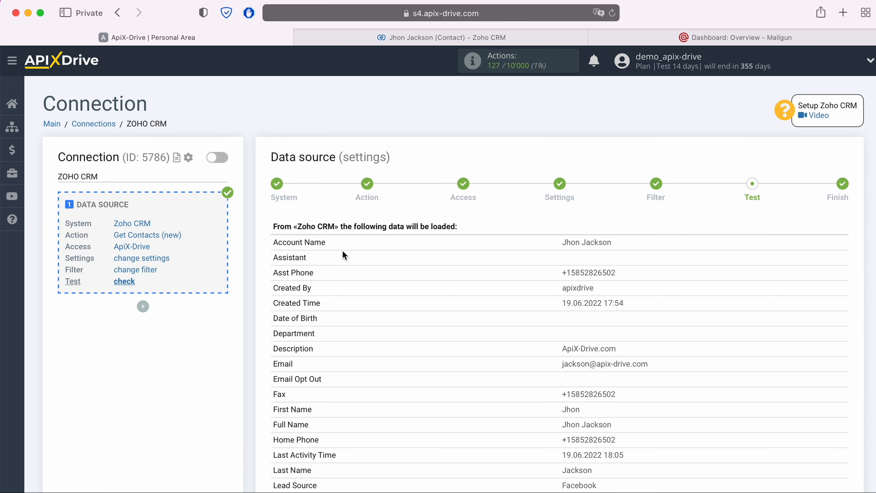
scroll(342, 250, "down", 7)
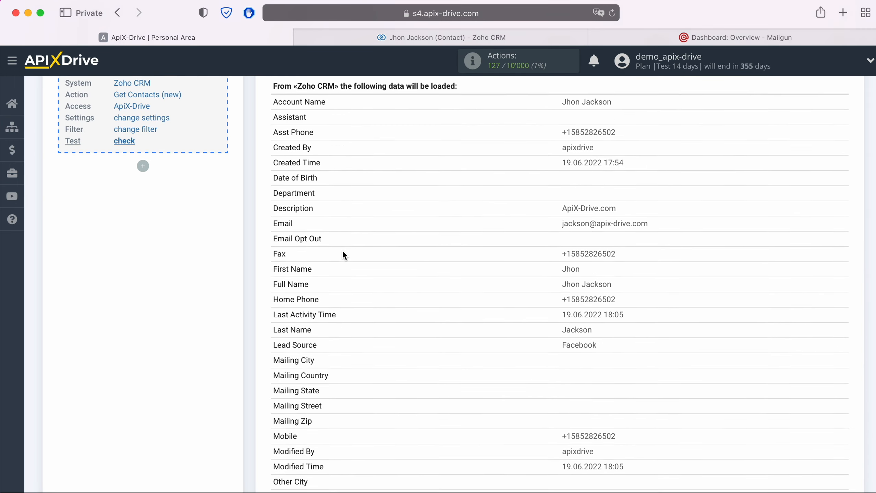
scroll(342, 251, "down", 2)
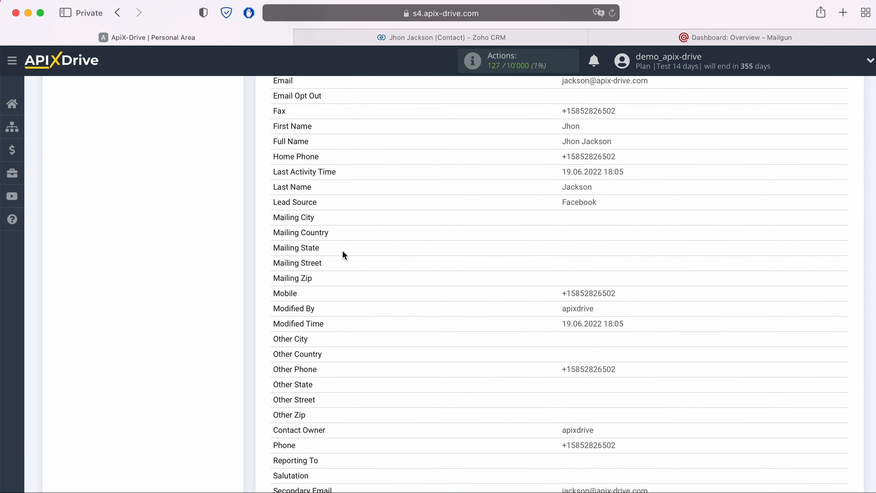
scroll(343, 250, "down", 4)
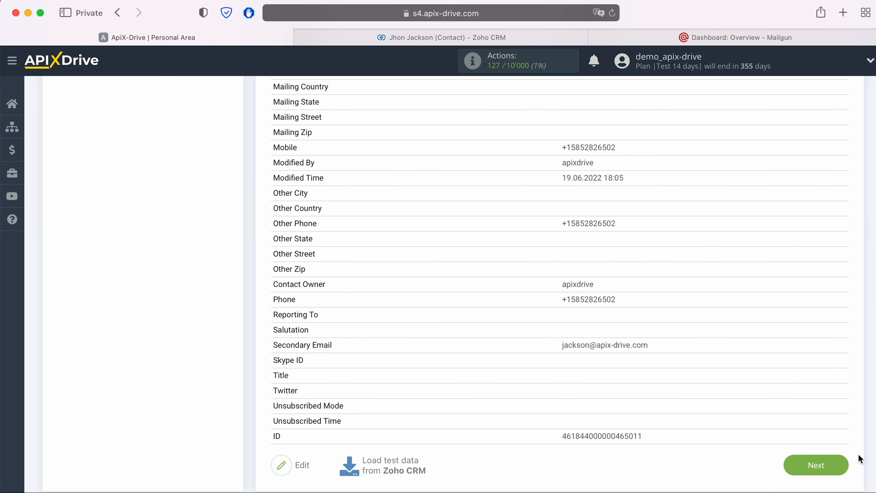
left_click(843, 462)
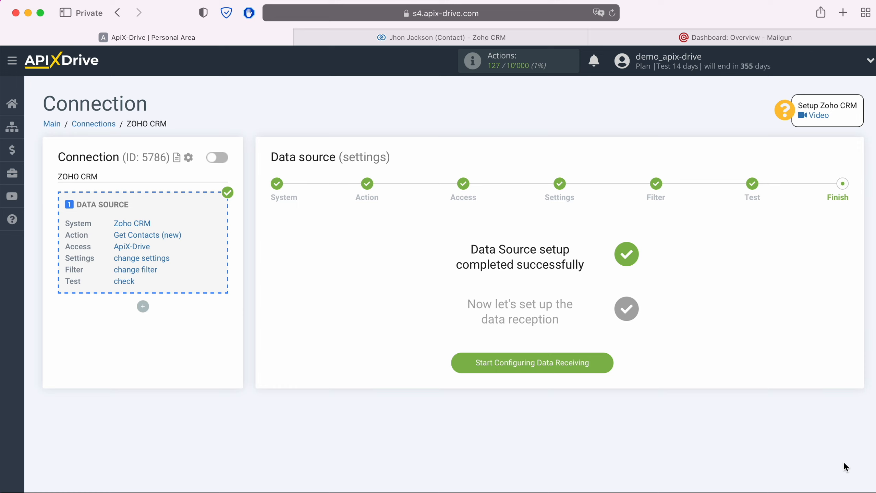
Choose Mailgun as the data destination system.
left_click(606, 366)
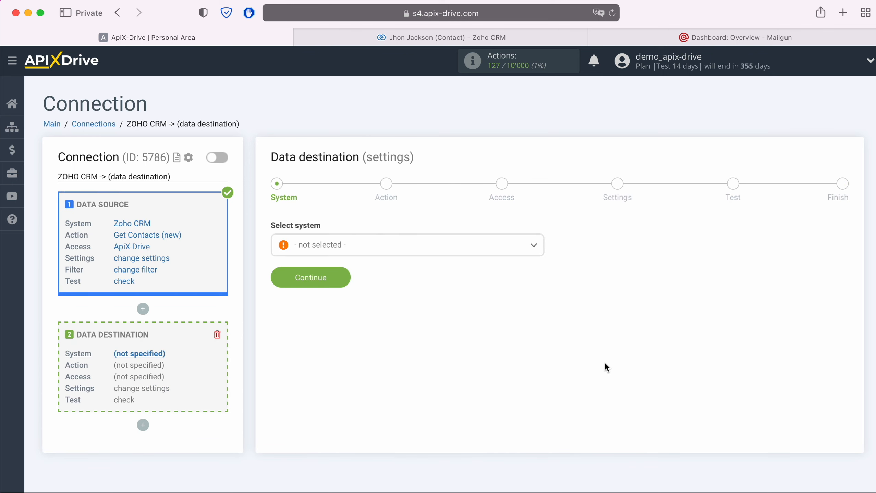
left_click(435, 246)
scroll(451, 343, "down", 3)
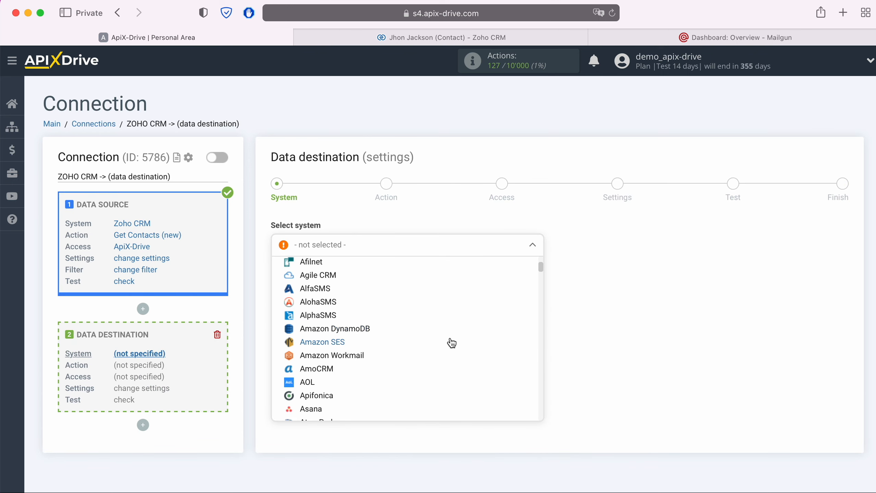
scroll(451, 343, "down", 10)
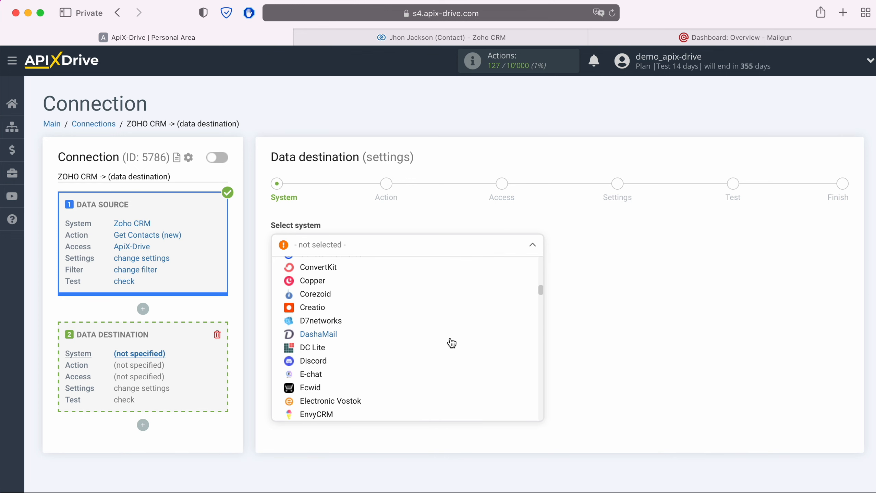
scroll(451, 343, "down", 10)
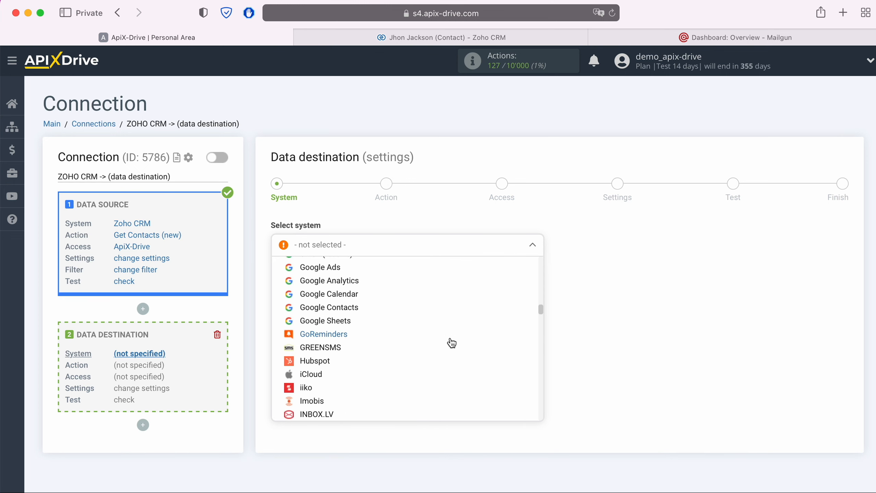
scroll(452, 343, "down", 10)
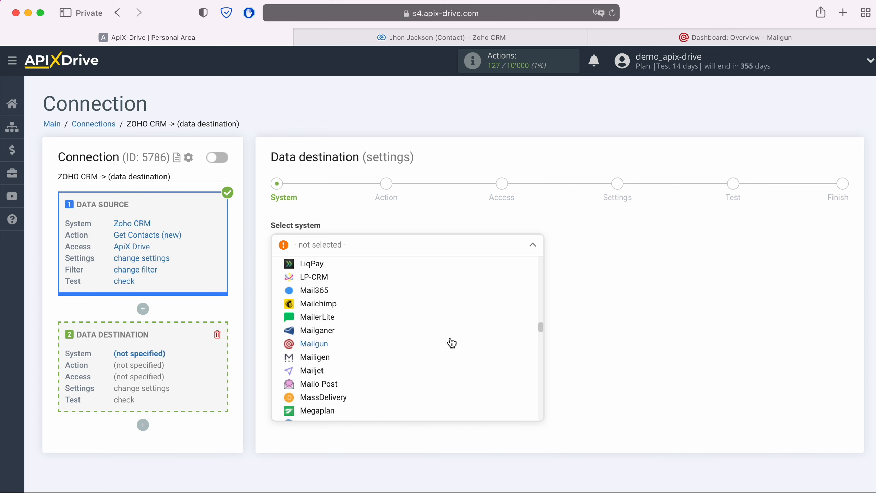
left_click(452, 343)
left_click(346, 280)
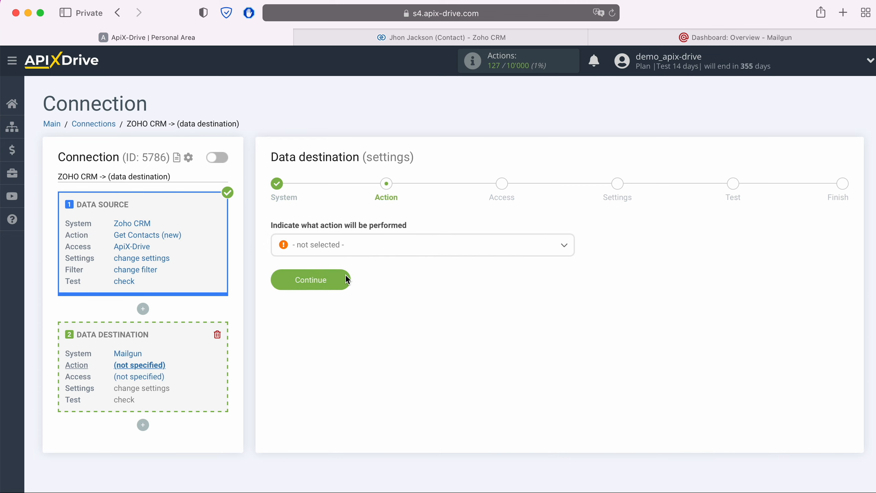
Set the destination action to Add Contacts and begin connecting a Mailgun account.
left_click(360, 248)
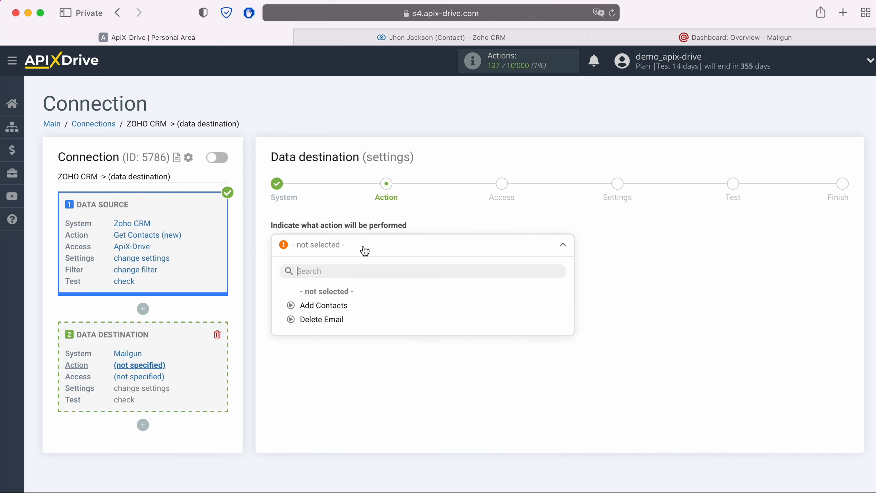
left_click(338, 306)
left_click(343, 281)
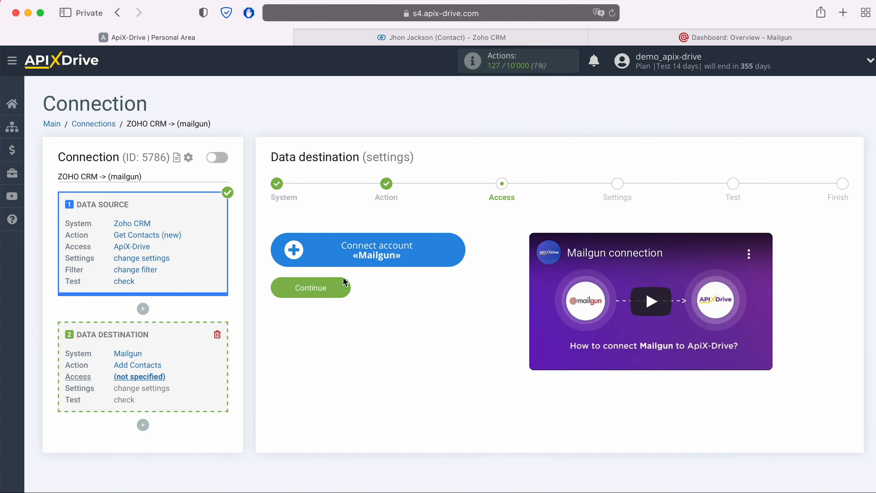
left_click(462, 249)
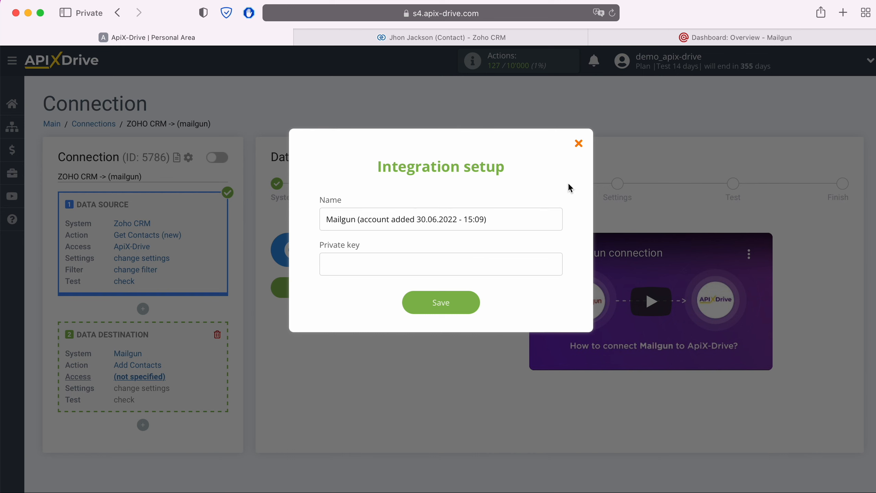
left_click(688, 39)
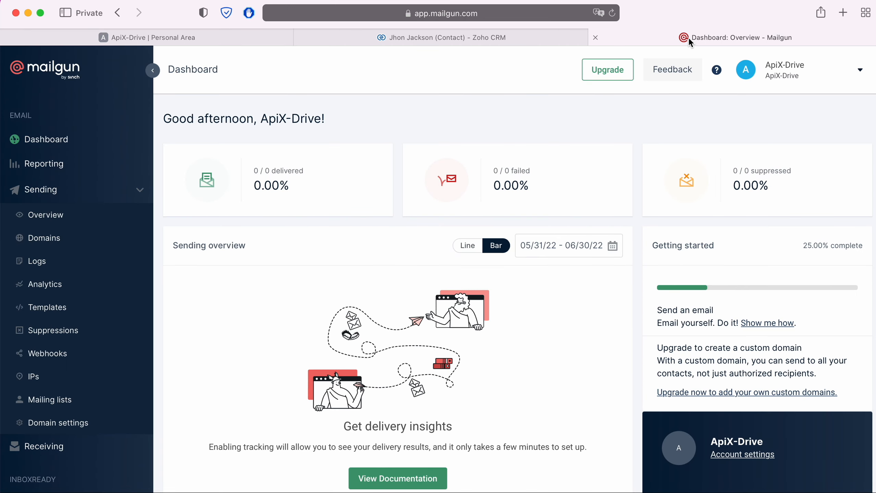
Reveal the private API key on Mailgun's API Keys page and copy it.
left_click(855, 72)
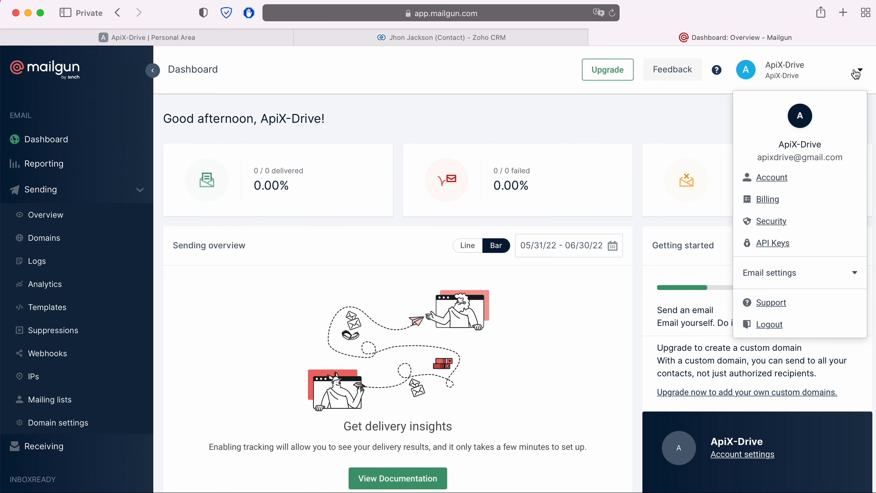
left_click(783, 250)
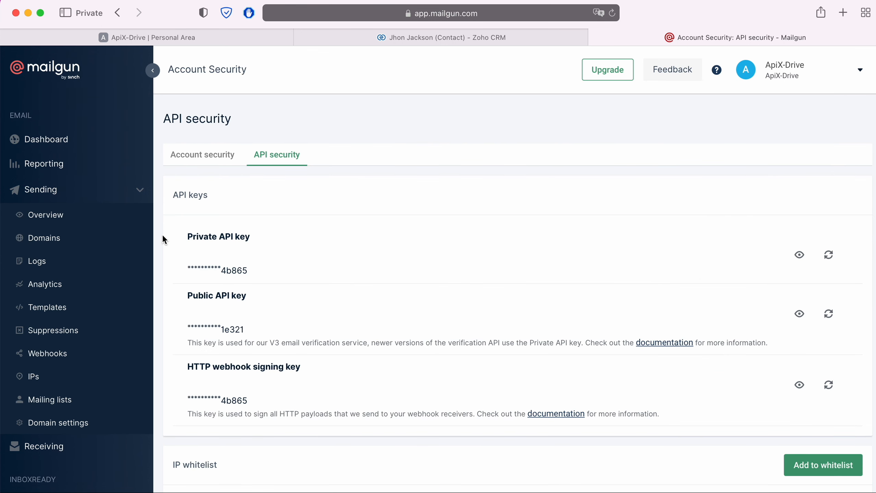
left_click(799, 256)
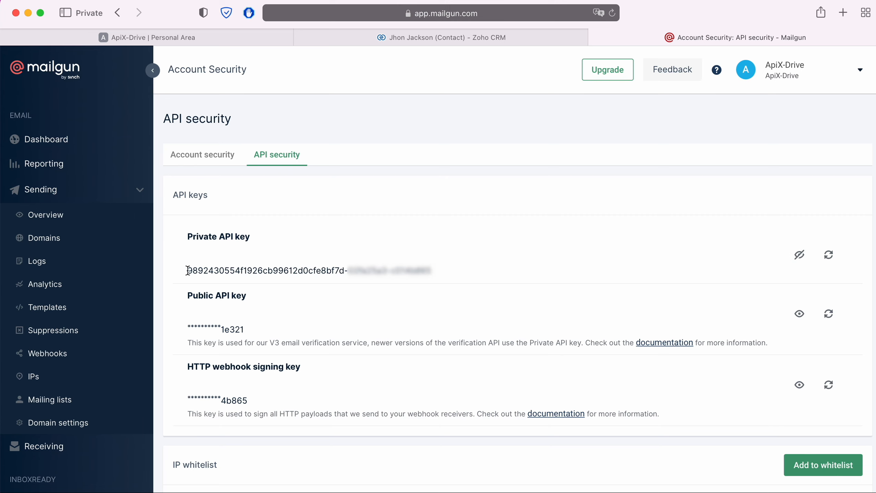
left_click_drag(186, 270, 431, 271)
right_click(427, 268)
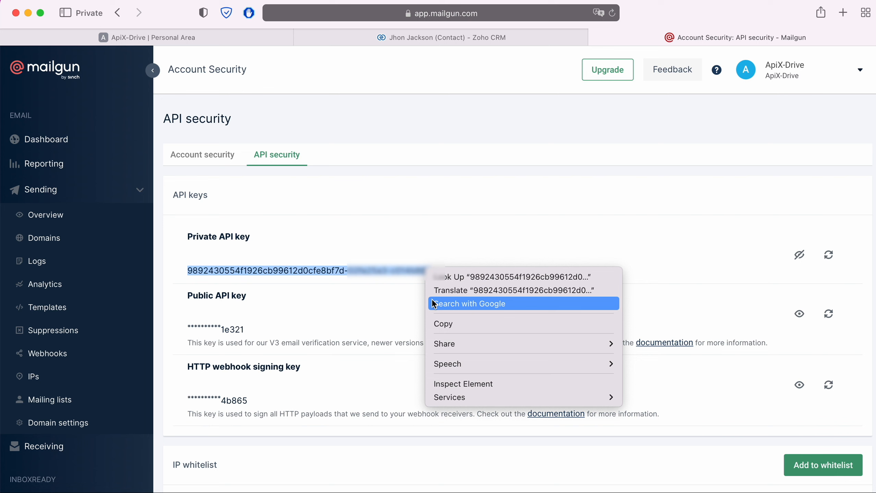
left_click(454, 326)
left_click(272, 35)
right_click(330, 269)
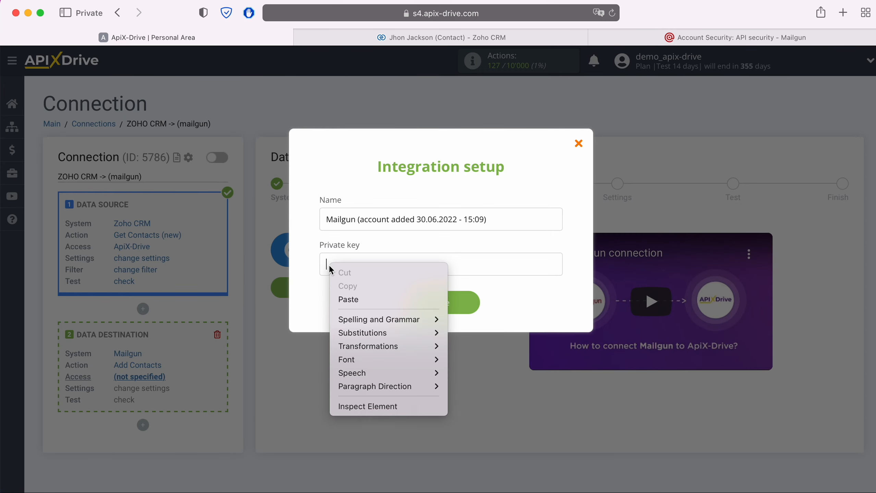
Paste and save the Mailgun private key, then select that Mailgun login for the destination.
left_click(348, 299)
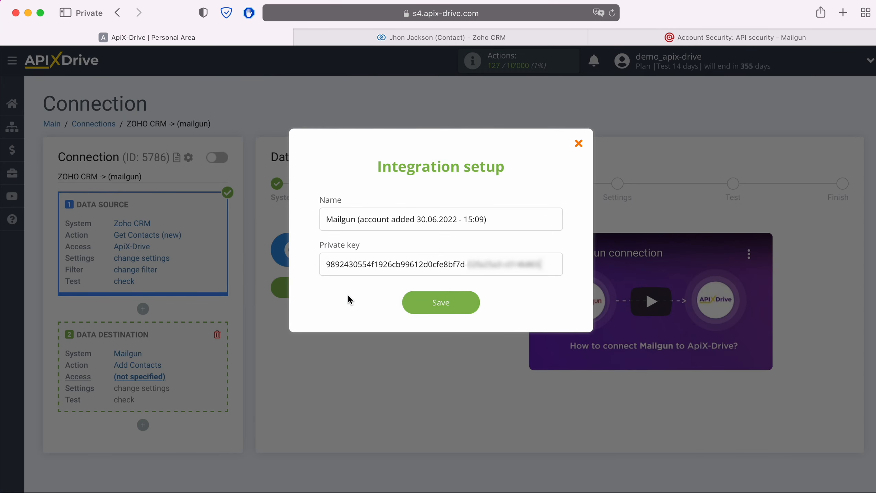
left_click(472, 304)
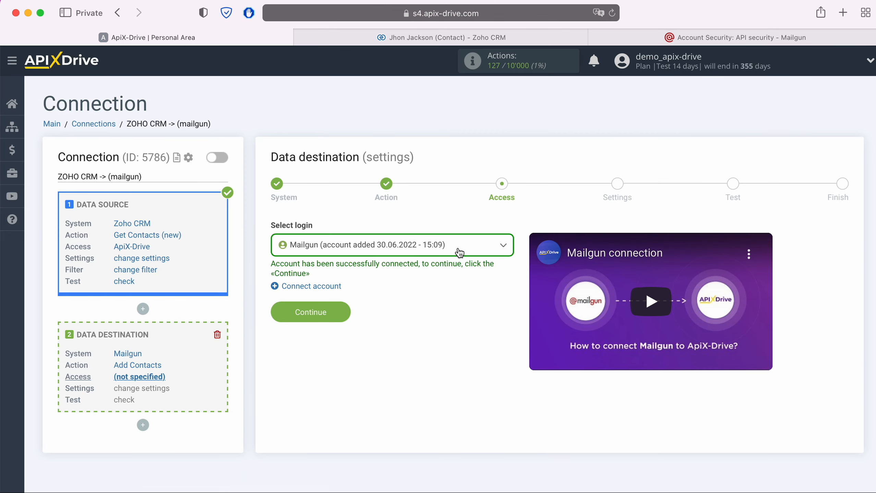
left_click(459, 246)
left_click(439, 315)
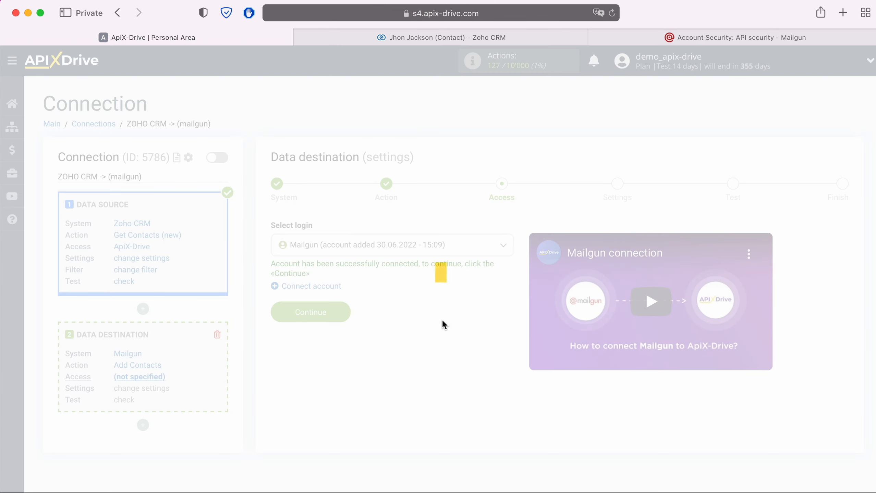
left_click(340, 313)
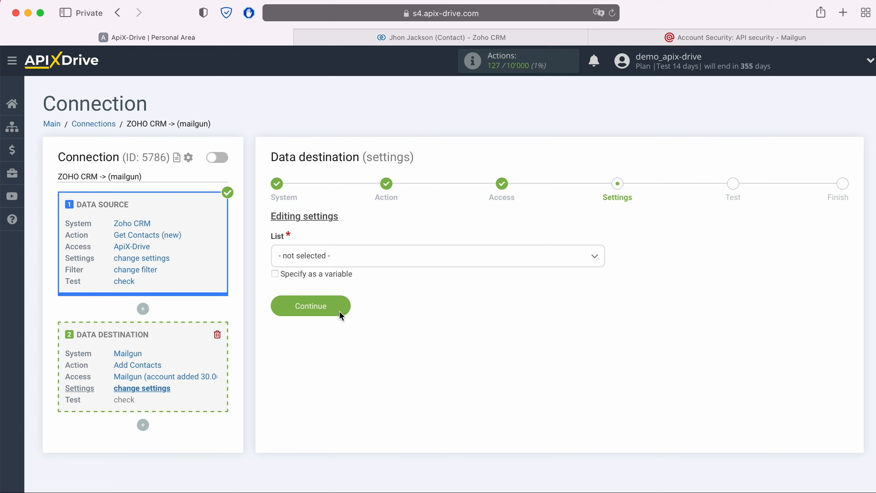
Send contacts to the ApiX-Drive mailing list and map E-mail to the Zoho Email variable.
left_click(347, 256)
left_click(322, 316)
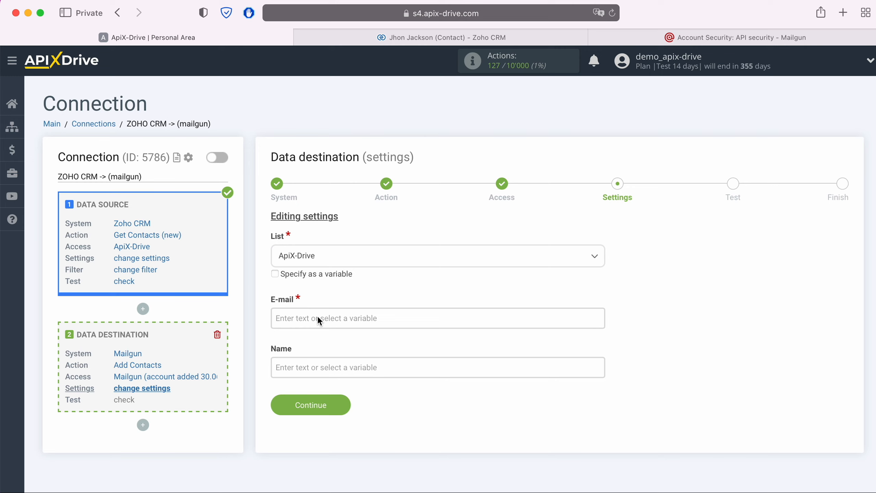
left_click(309, 317)
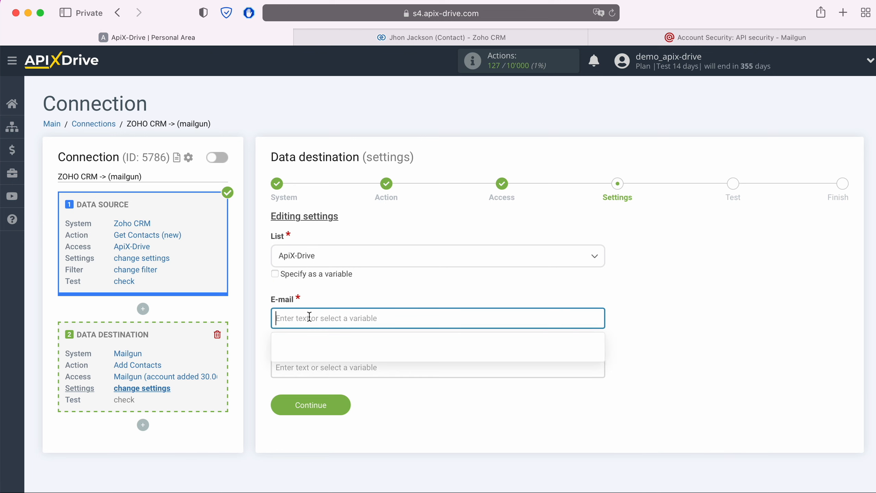
scroll(490, 314, "down", 5)
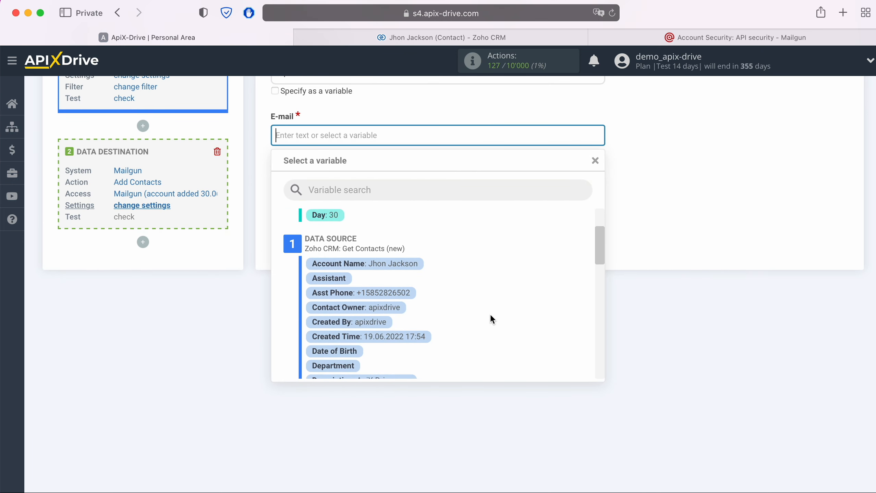
scroll(490, 314, "down", 1)
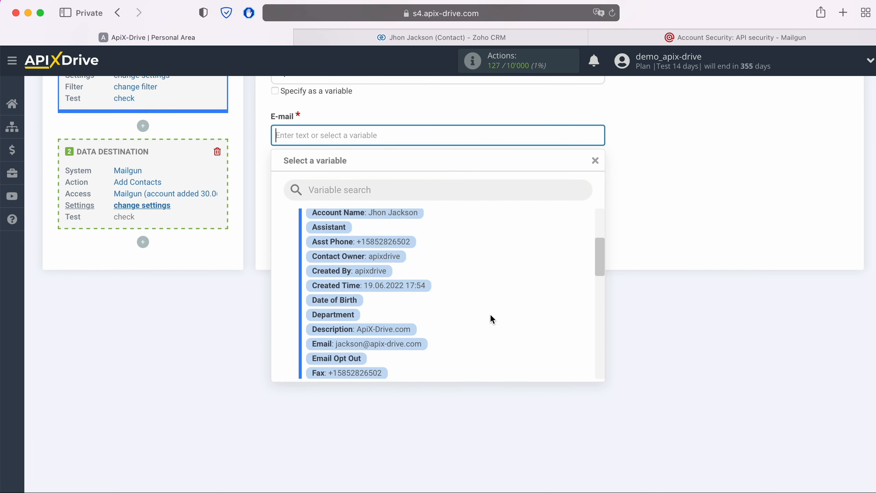
left_click(419, 347)
Map the Name field to the Full Name variable and proceed to testing.
left_click(330, 184)
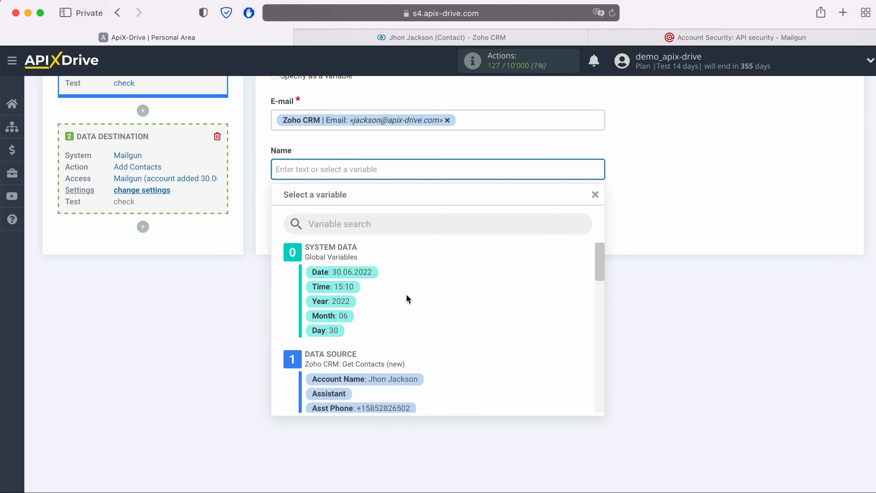
scroll(468, 307, "down", 1)
scroll(469, 310, "down", 5)
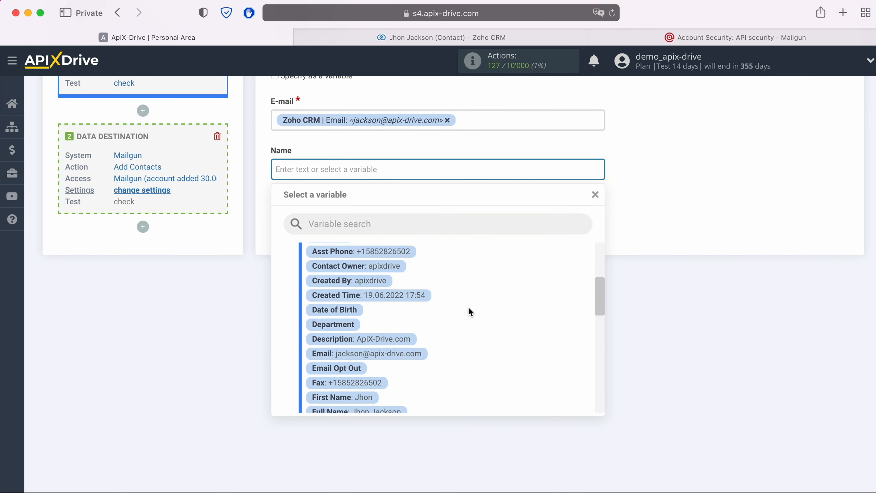
scroll(468, 306, "down", 1)
left_click(399, 348)
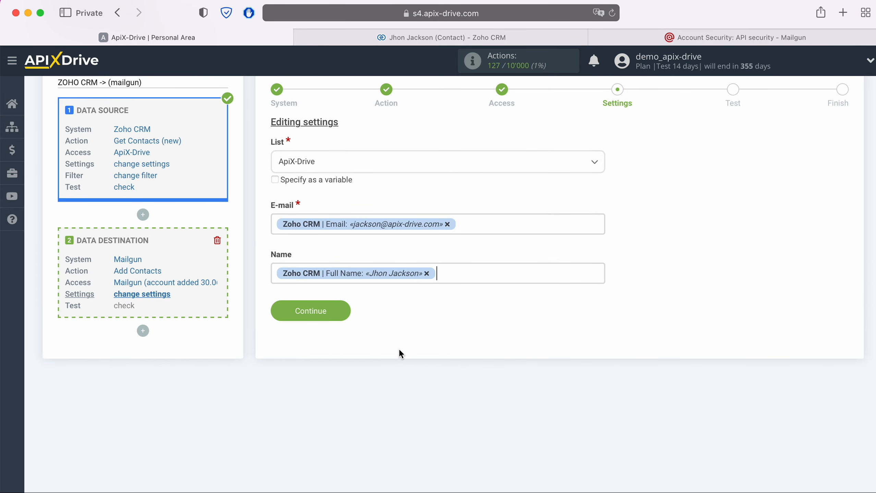
left_click(345, 308)
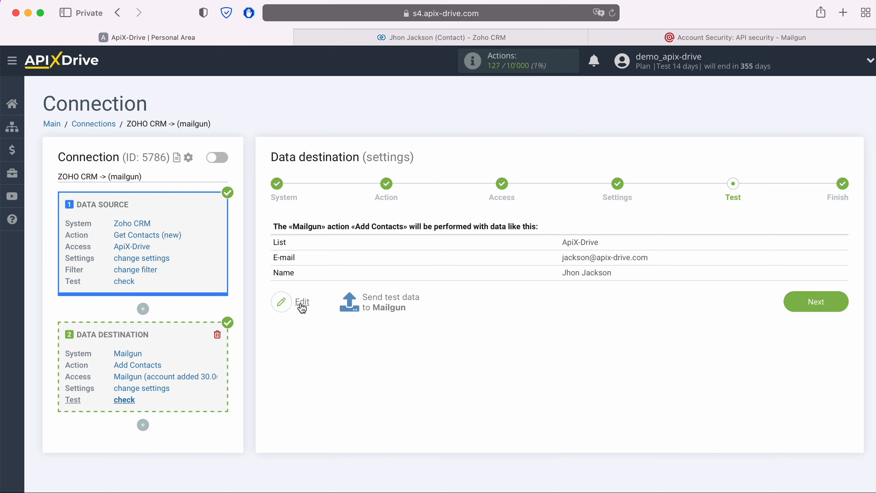
Send the test contact to Mailgun and switch over to Mailgun to check it.
left_click(390, 299)
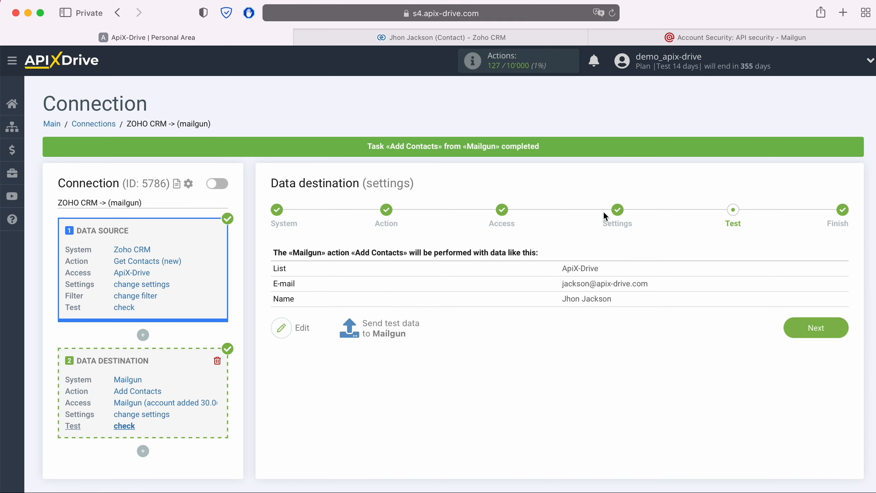
left_click(632, 38)
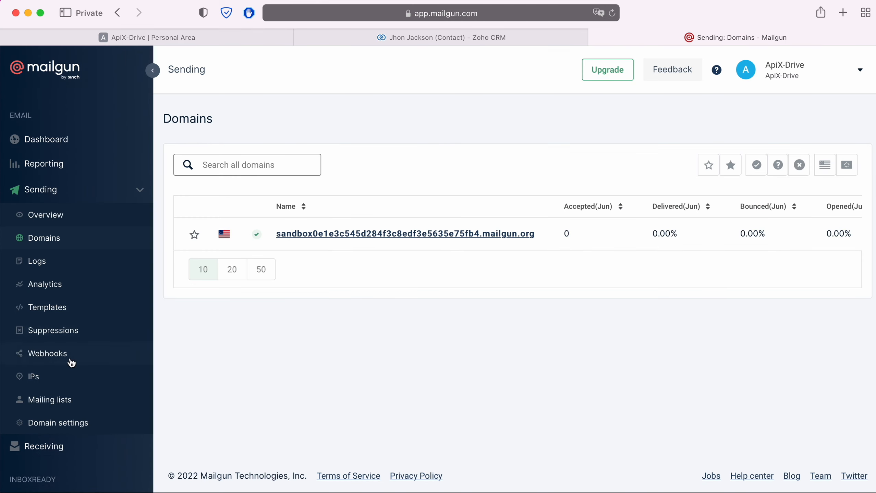
Check the ApiX-Drive mailing list's Recipients table for the test contact, then return to ApiX-Drive.
left_click(40, 402)
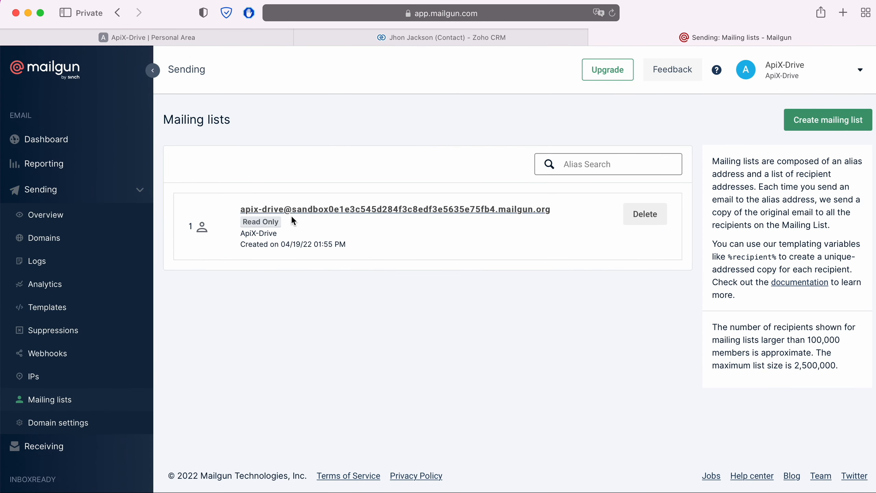
left_click(304, 209)
scroll(305, 209, "down", 6)
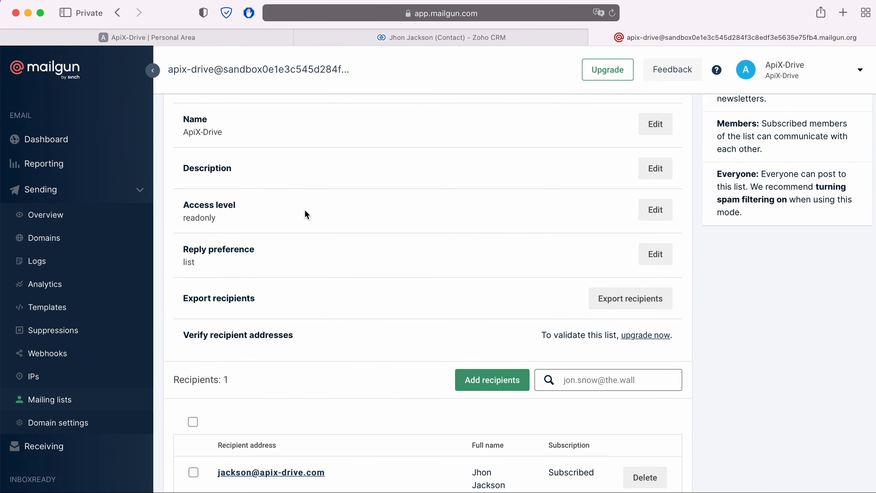
scroll(304, 210, "down", 2)
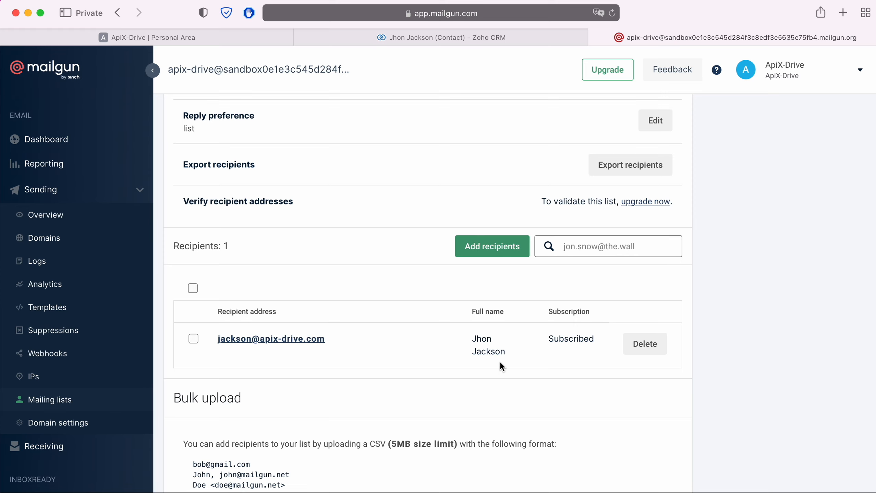
left_click(225, 35)
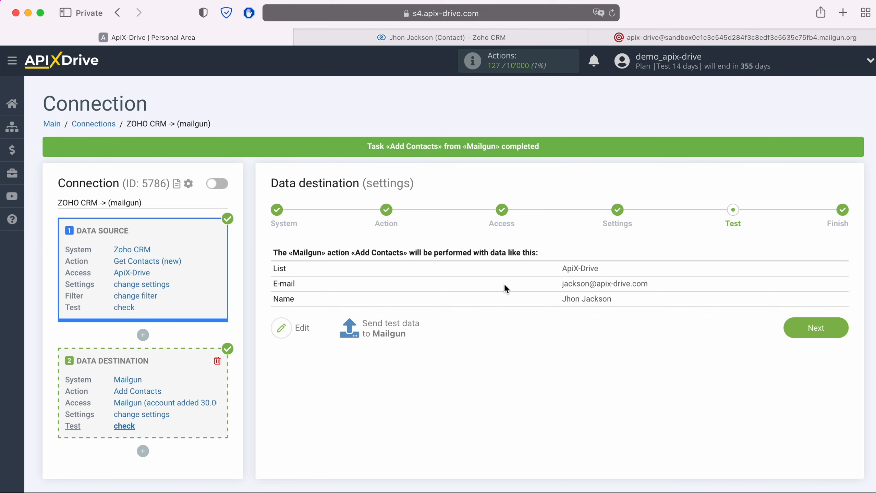
Finish the destination setup, enable auto-update and set a 5-minute update interval.
left_click(840, 327)
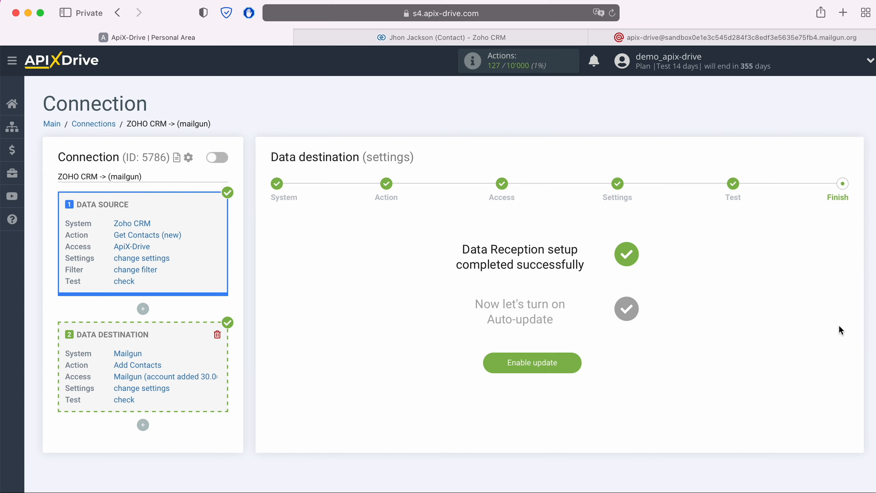
left_click(575, 361)
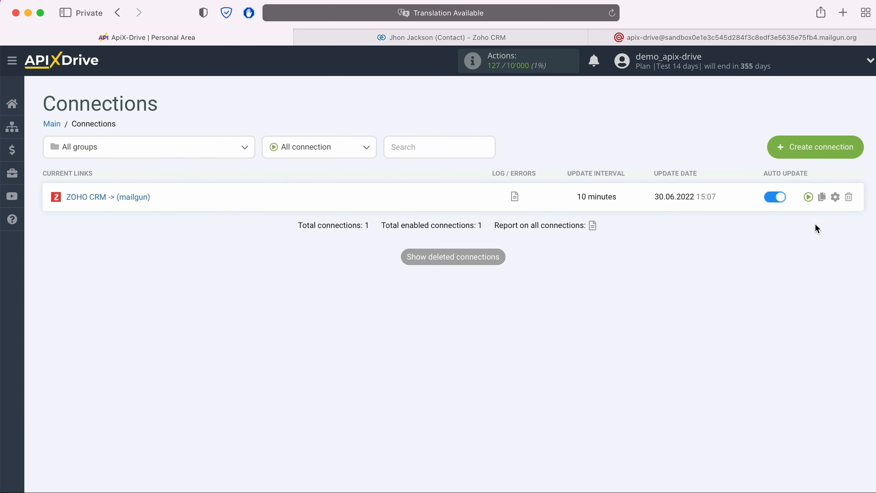
left_click(835, 197)
left_click(535, 278)
left_click(480, 271)
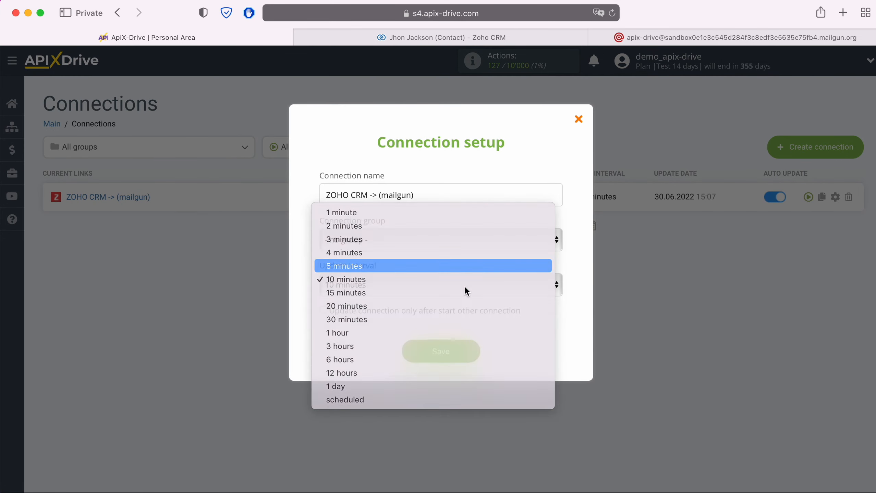
left_click(468, 352)
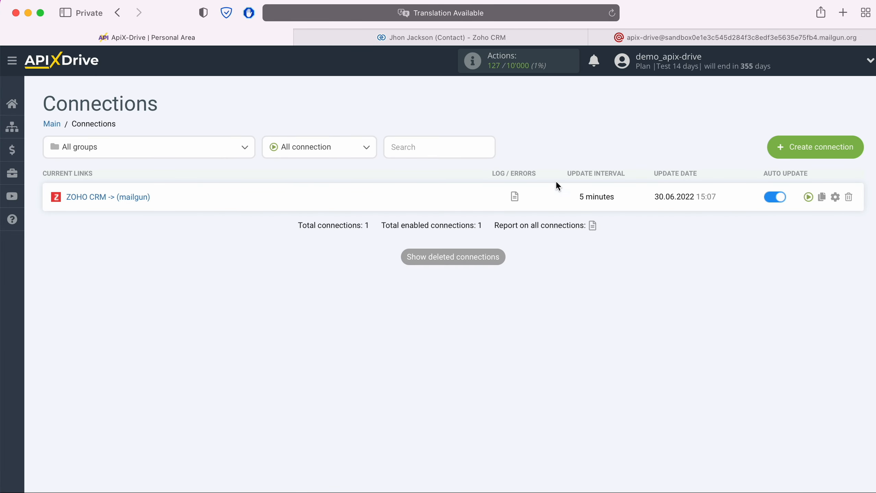